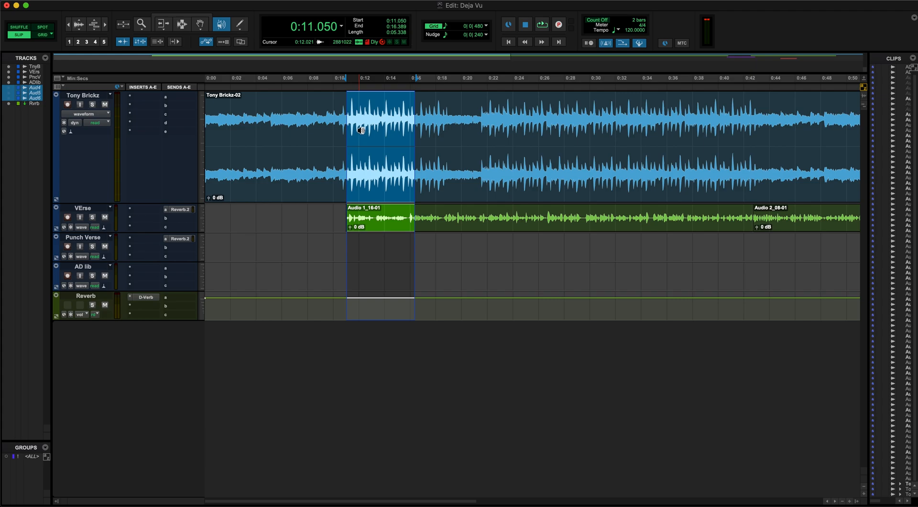
# Scrub the Tony Brickz waveform back and forth around the 0:11 mark, and switch to the Pencil tool
pyautogui.moveTo(361, 130)
pyautogui.mouseDown()
pyautogui.moveTo(369, 130)
pyautogui.moveTo(343, 130)
pyautogui.moveTo(360, 133)
pyautogui.mouseUp()
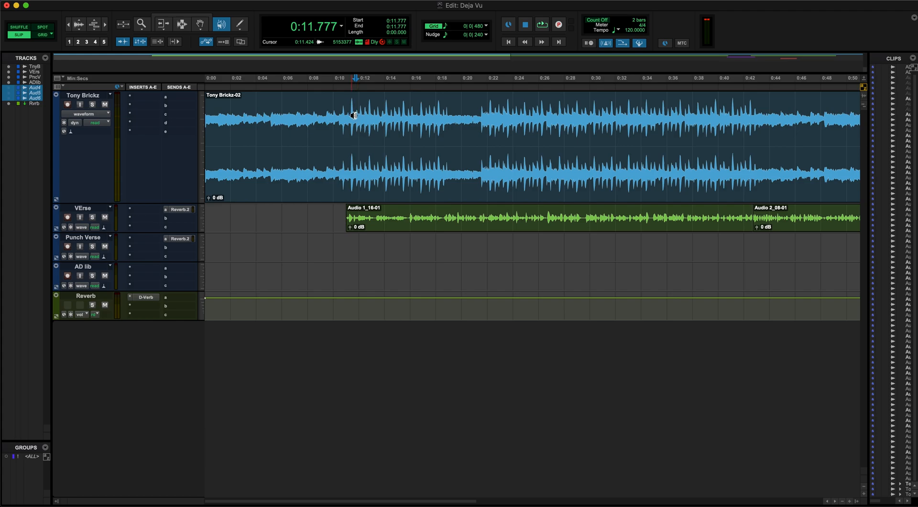
pyautogui.moveTo(362, 121)
pyautogui.mouseDown()
pyautogui.moveTo(354, 121)
pyautogui.moveTo(378, 120)
pyautogui.moveTo(355, 121)
pyautogui.mouseUp()
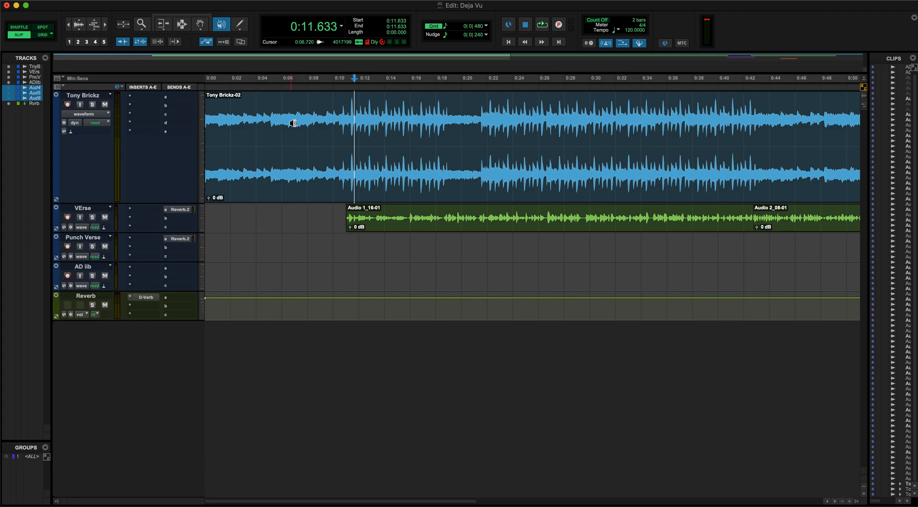
pyautogui.click(240, 26)
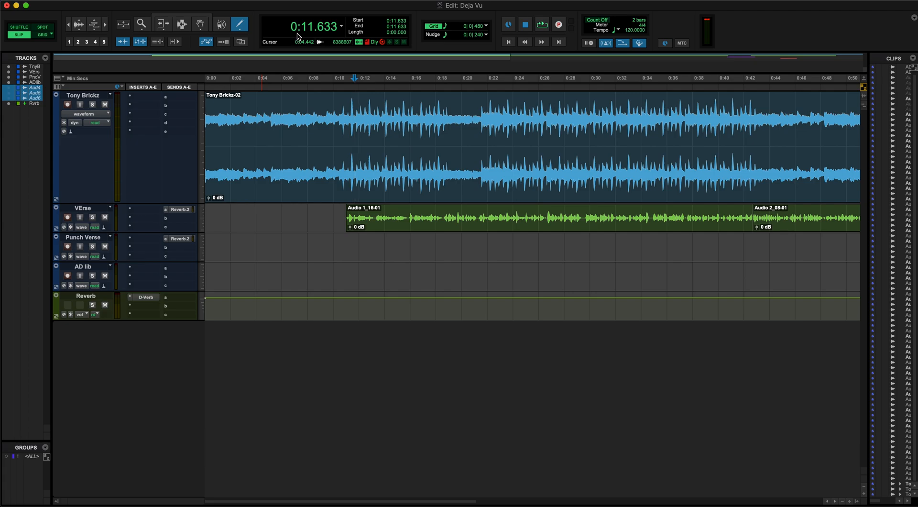
# Set the main counter's time format to Bars|Beats
pyautogui.click(342, 27)
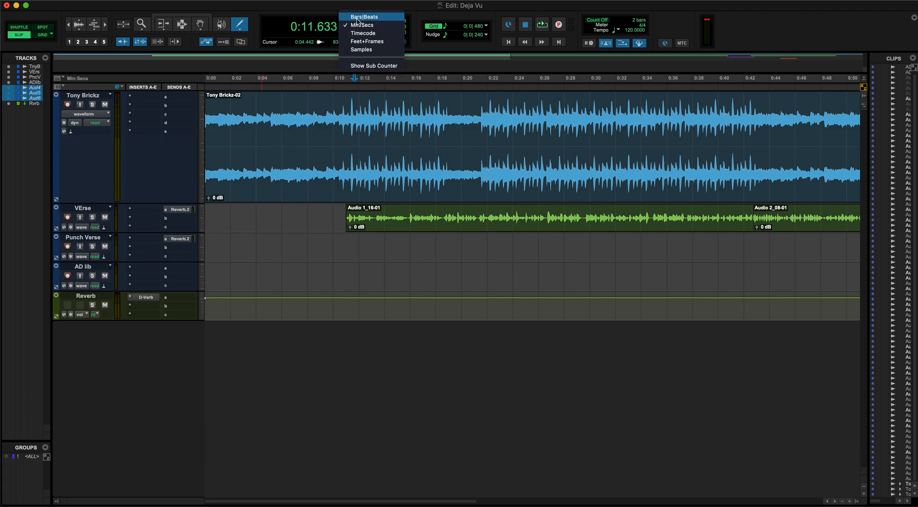
pyautogui.click(356, 18)
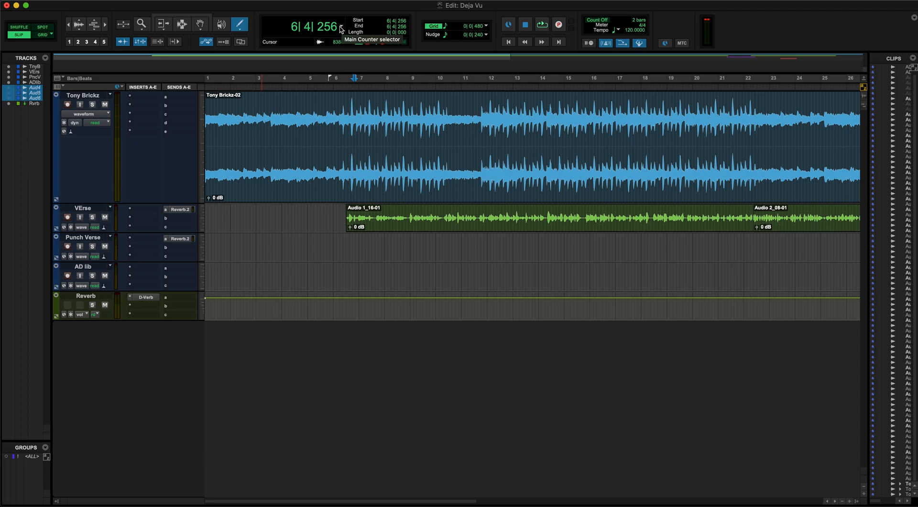
pyautogui.click(341, 28)
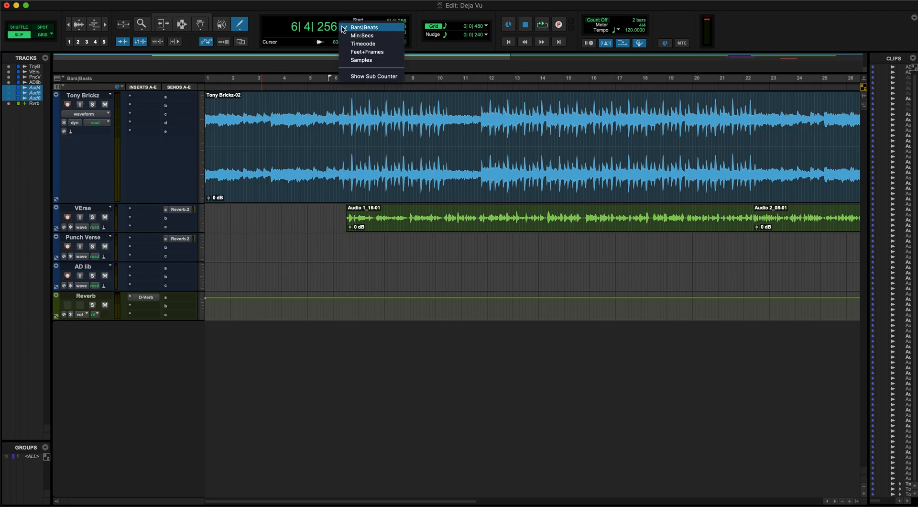
pyautogui.click(347, 28)
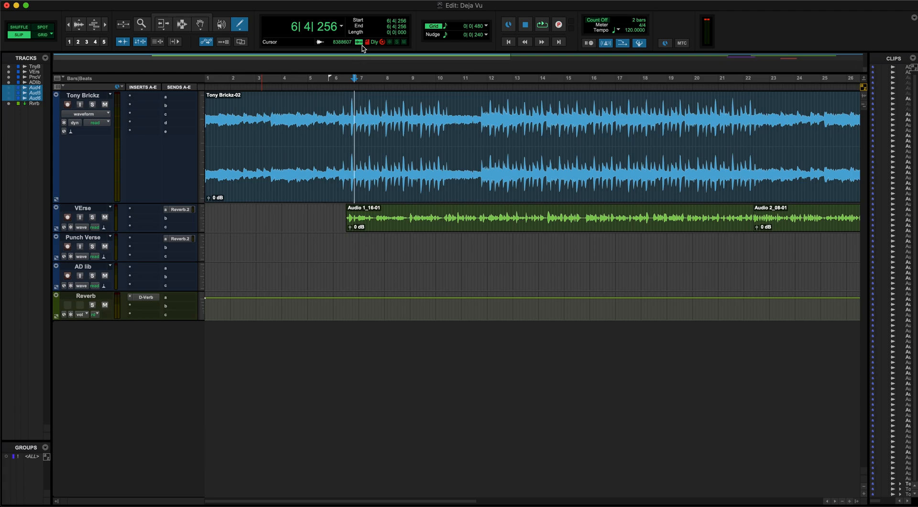
# Review the available note lengths and time scales for the grid value
pyautogui.click(444, 27)
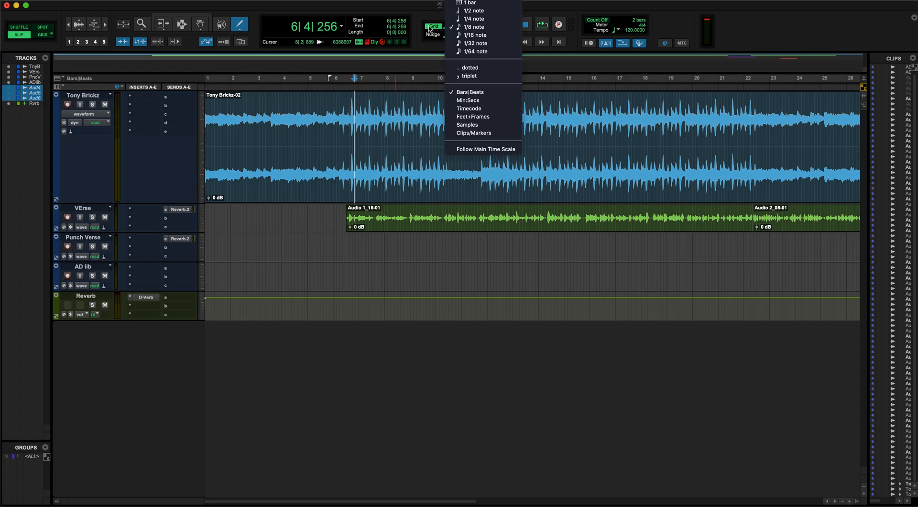
pyautogui.click(442, 31)
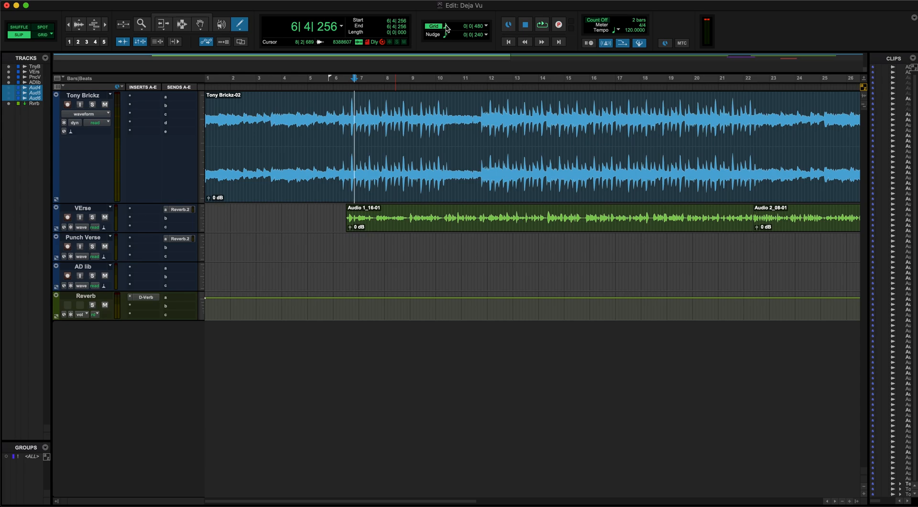
pyautogui.click(445, 28)
pyautogui.click(446, 28)
pyautogui.click(446, 27)
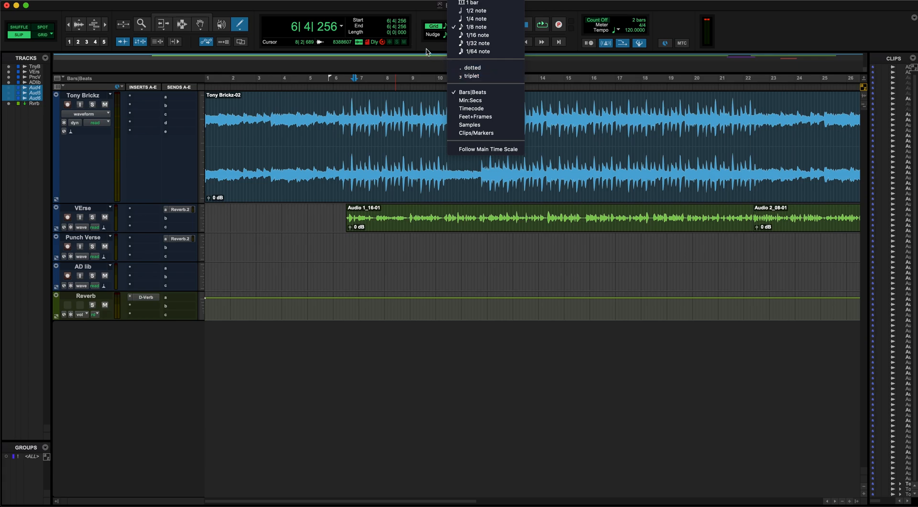
pyautogui.click(435, 36)
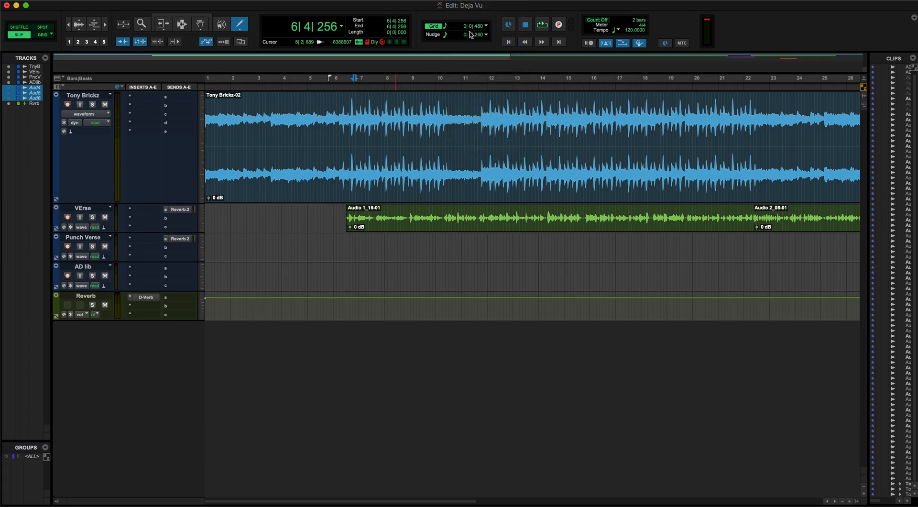
# Switch the nudge value's time scale to Samples
pyautogui.click(441, 38)
pyautogui.click(426, 37)
pyautogui.click(432, 38)
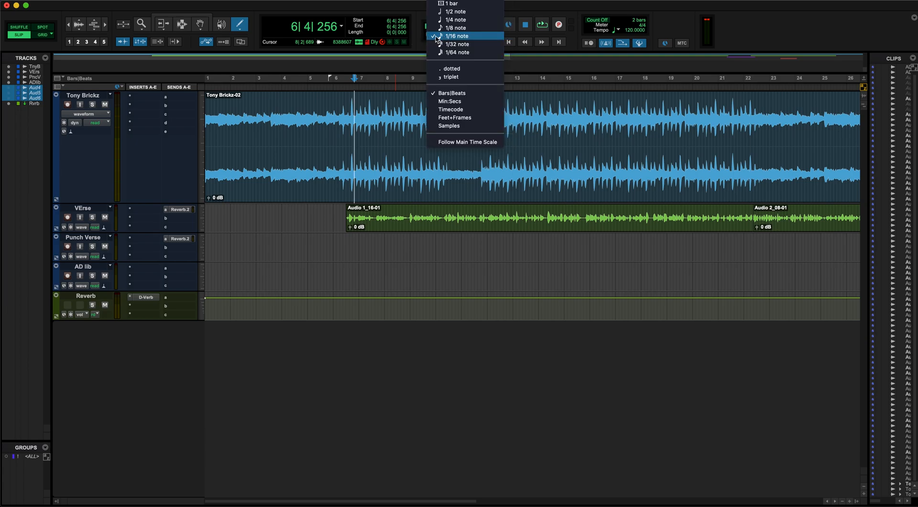
pyautogui.click(461, 127)
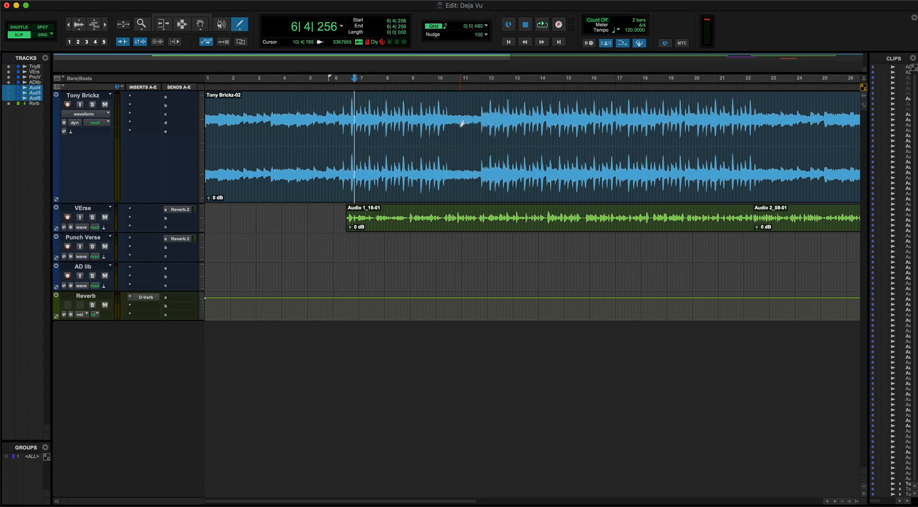
# Activate the Smart Tool, select the Audio 1_16-01 clip on the VErse track, and choose a nudge value of 100 samples
pyautogui.click(181, 20)
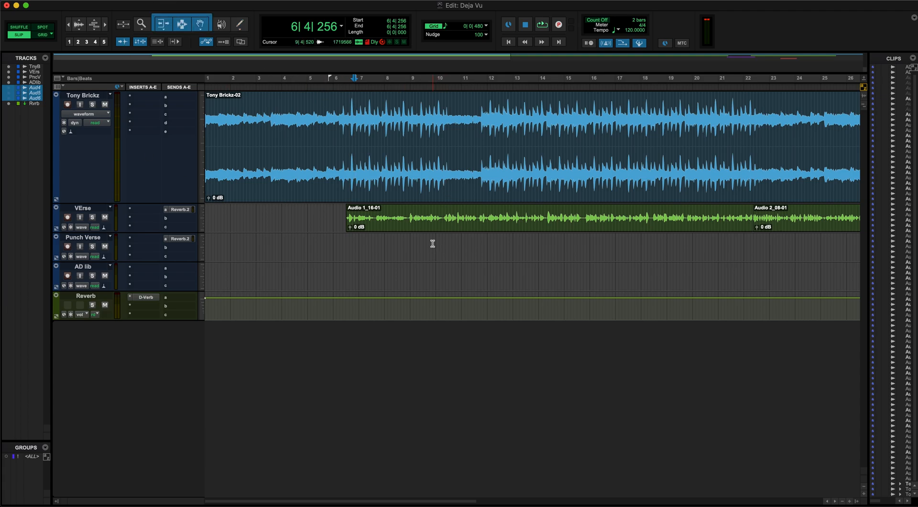
pyautogui.click(415, 227)
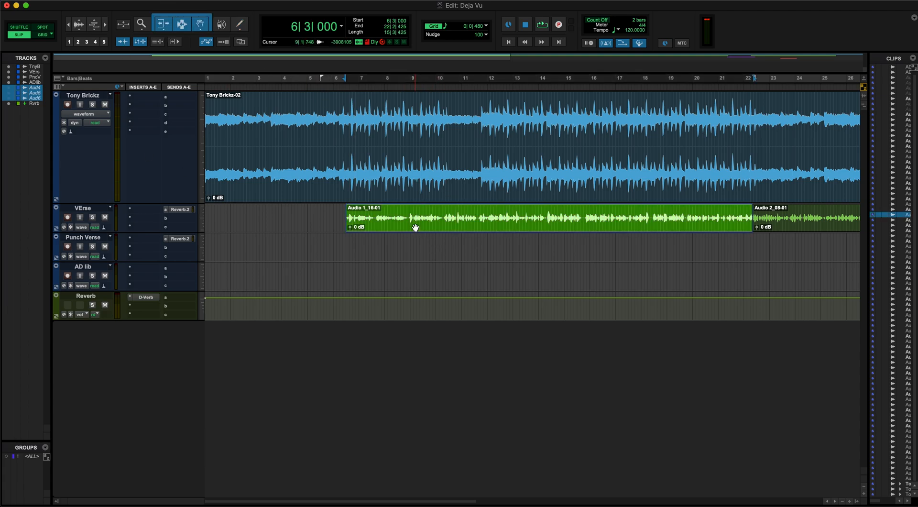
pyautogui.click(438, 37)
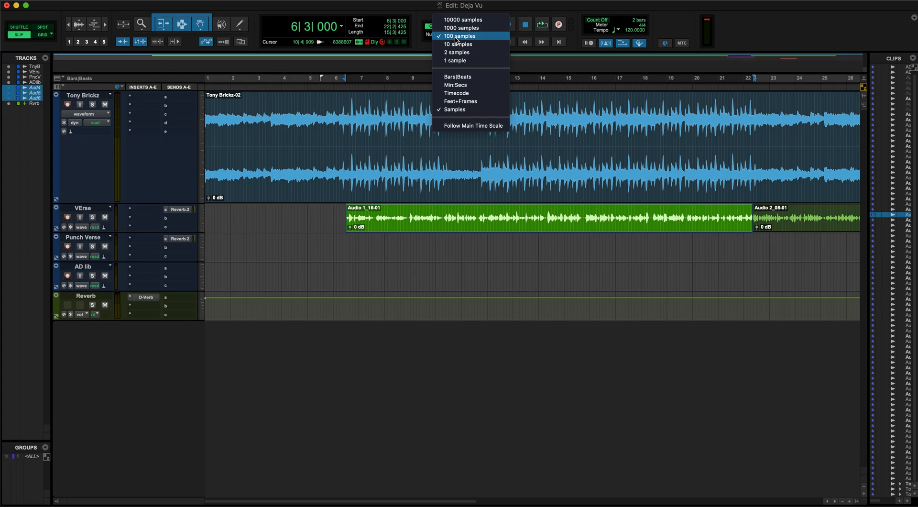
pyautogui.click(457, 36)
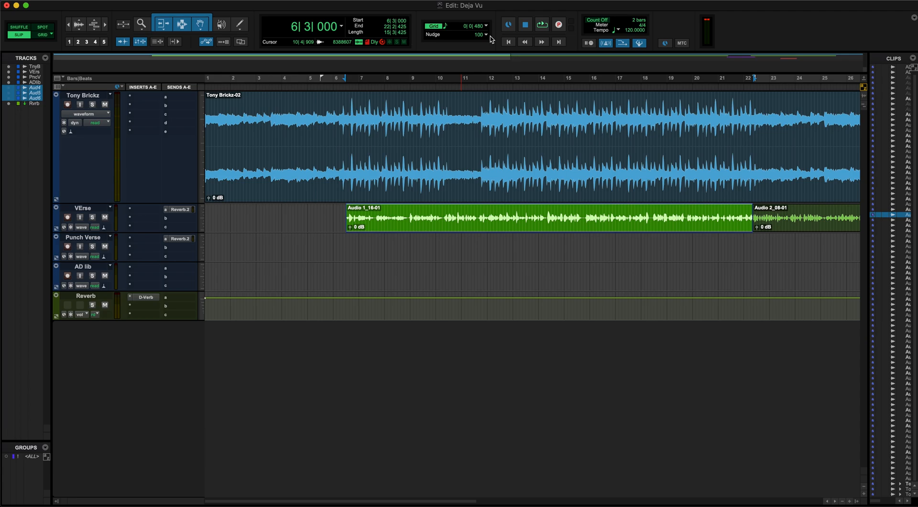
# Nudge the Audio 1_16-01 clip back and forth repeatedly, leaving its start at 6|3|284
pyautogui.press(',')
pyautogui.press(',')
pyautogui.press(',')
pyautogui.press(',')
pyautogui.press(',')
pyautogui.press(',')
pyautogui.press(',')
pyautogui.press(',')
pyautogui.press(',')
pyautogui.press(',')
pyautogui.press(',')
pyautogui.press(',')
pyautogui.press(',')
pyautogui.press(',')
pyautogui.press(',')
pyautogui.press(',')
pyautogui.press(',')
pyautogui.press('/')
pyautogui.press('/')
pyautogui.press('/')
pyautogui.press('/')
pyautogui.press('/')
pyautogui.press('/')
pyautogui.press('/')
pyautogui.press('/')
pyautogui.press('/')
pyautogui.press(',')
pyautogui.press(',')
pyautogui.press(',')
pyautogui.press(',')
pyautogui.press(',')
pyautogui.press(',')
pyautogui.press(',')
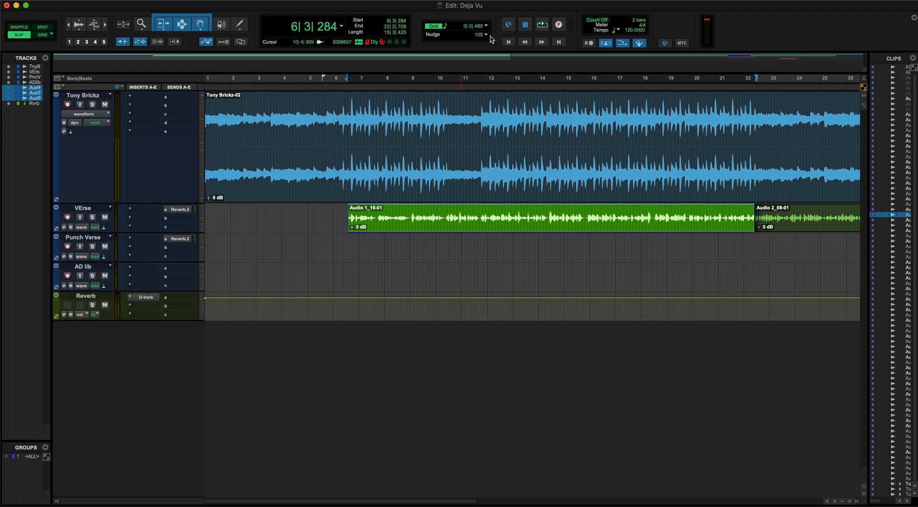
# Nudge the Audio 1_16-01 clip earlier in repeated increments until it starts at 6|2|944
pyautogui.press('m')
pyautogui.press('m')
pyautogui.press('m')
pyautogui.press('m')
pyautogui.press('m')
pyautogui.press('m')
pyautogui.press('m')
pyautogui.press('m')
pyautogui.press('m')
pyautogui.press('m')
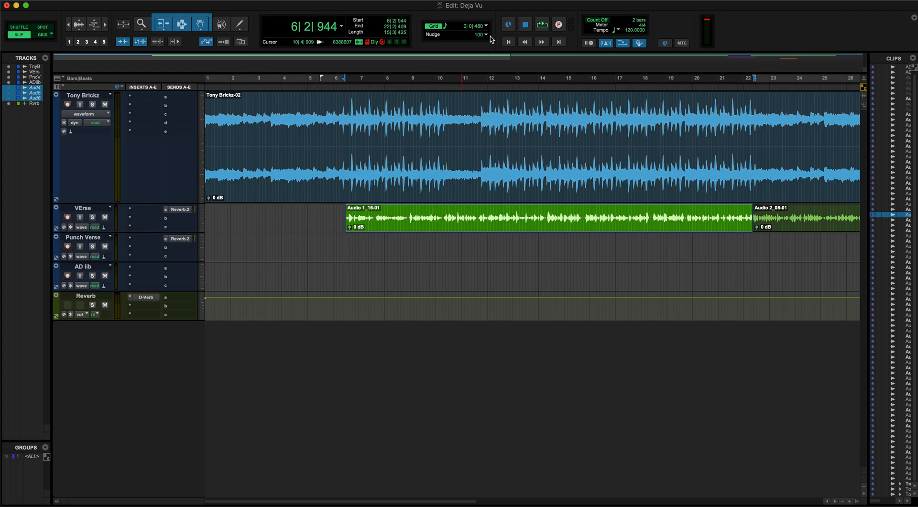
# Fine-tune the Audio 1_16-01 clip's position with nudges in both directions until it starts at 6|3|048
pyautogui.press('/')
pyautogui.press('/')
pyautogui.press('/')
pyautogui.press('/')
pyautogui.press('/')
pyautogui.press('/')
pyautogui.press(',')
pyautogui.press('m')
pyautogui.press('m')
pyautogui.press('m')
pyautogui.press('m')
pyautogui.press('m')
pyautogui.press(',')
pyautogui.press('.')
pyautogui.press('/')
pyautogui.press('/')
pyautogui.press('/')
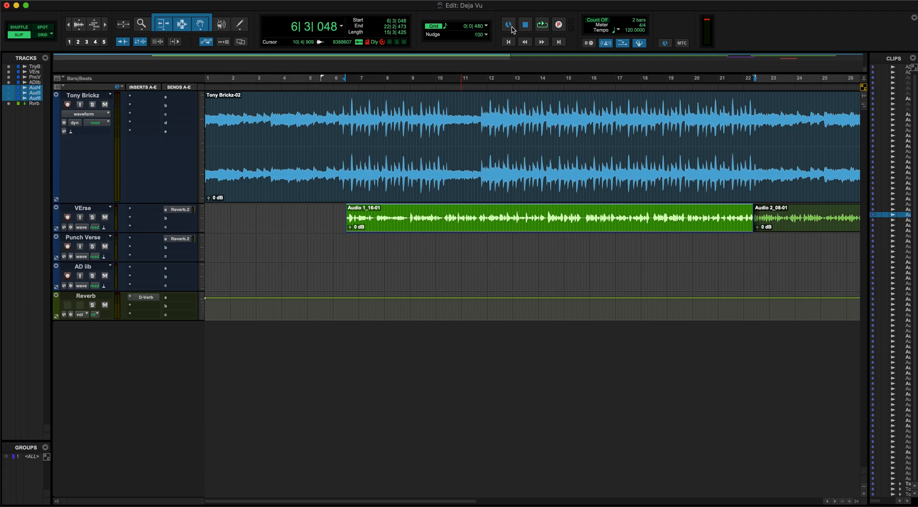
# Review the transport's record mode and playback mode options
pyautogui.rightClick(565, 30)
pyautogui.click(524, 26)
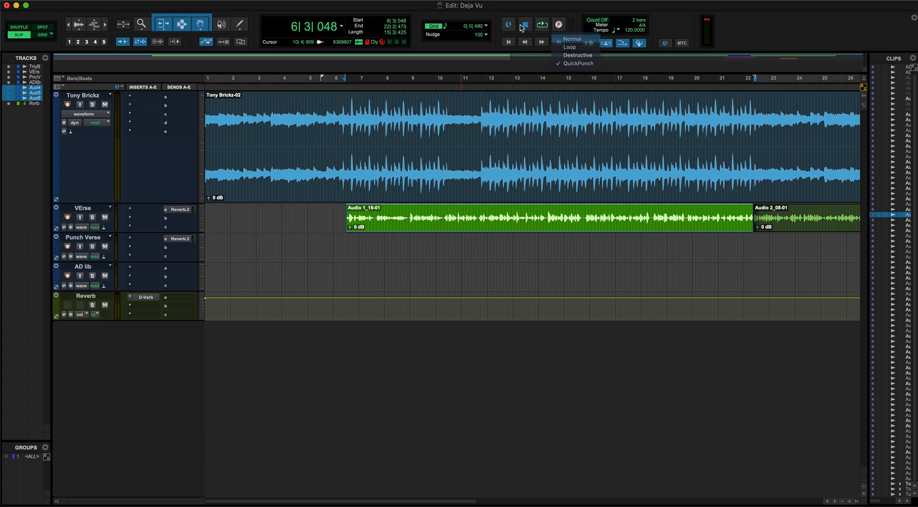
pyautogui.rightClick(542, 25)
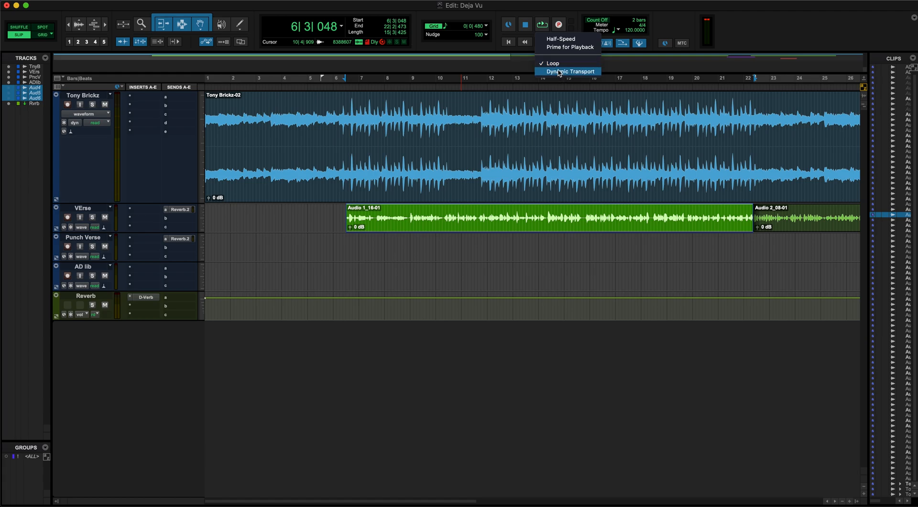
pyautogui.rightClick(559, 25)
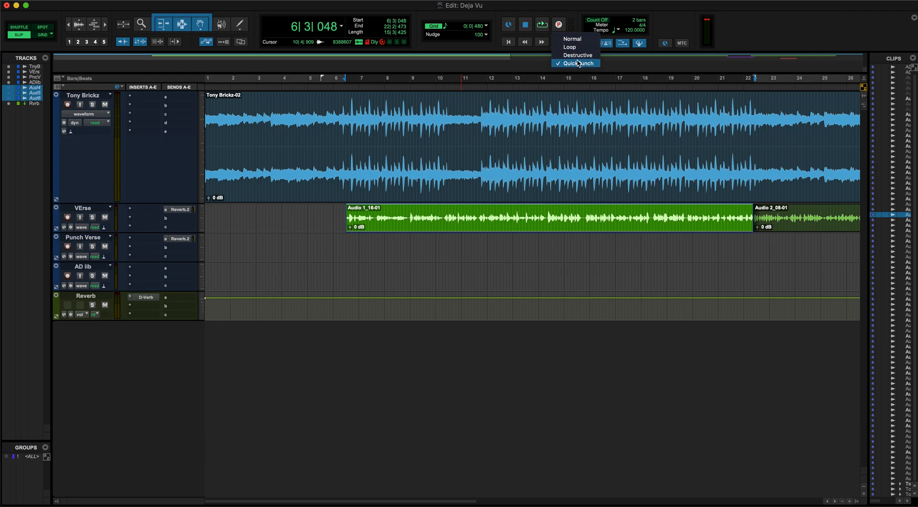
pyautogui.click(568, 22)
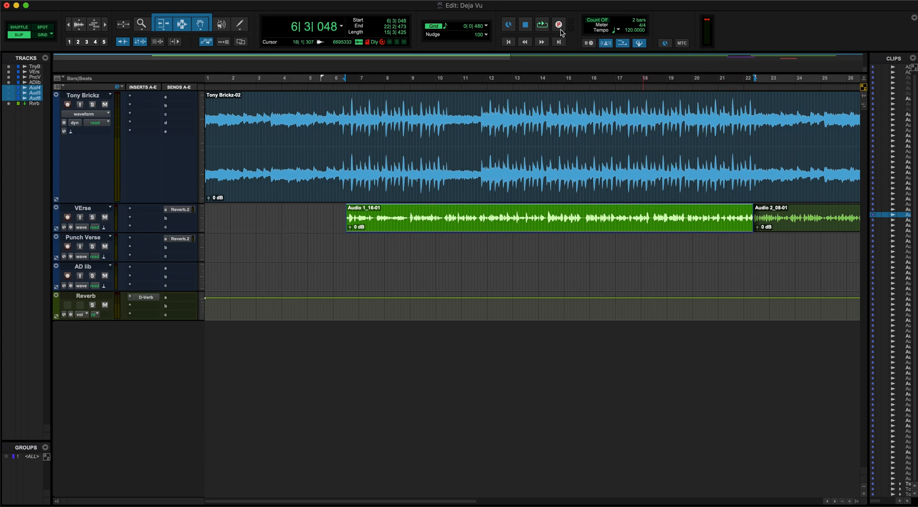
# Return the playback position to the session start at 1|1|000 and turn off the Conductor track
pyautogui.click(509, 43)
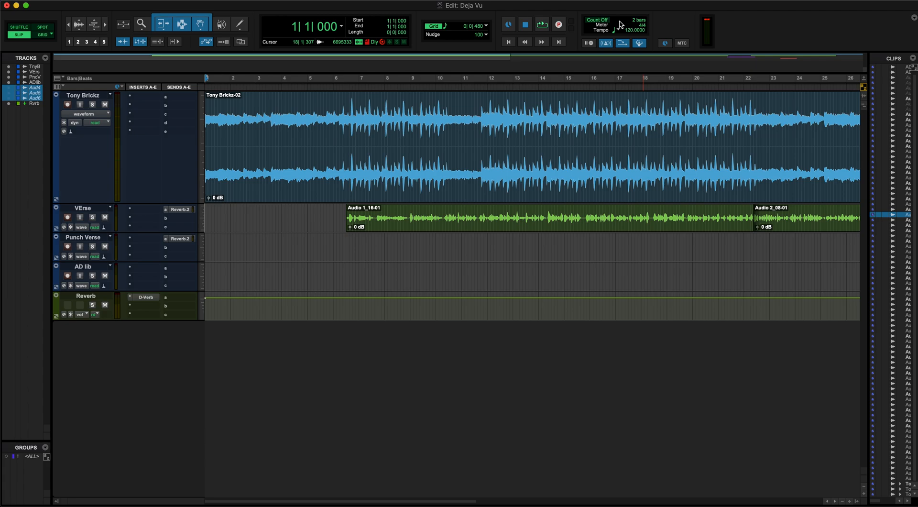
pyautogui.click(641, 43)
# Examine the Meter Change settings for location, meter and click, and dismiss them without changes
pyautogui.doubleClick(639, 27)
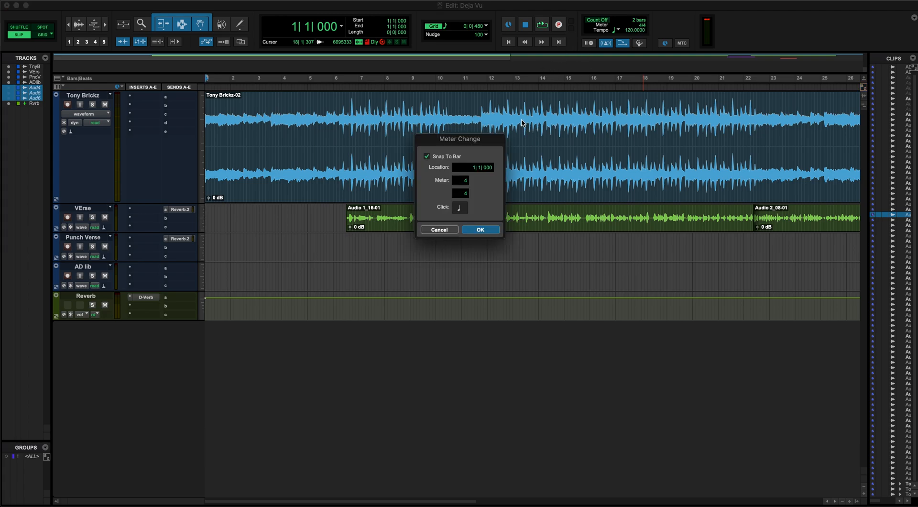
pyautogui.moveTo(490, 141); pyautogui.dragTo(657, 109)
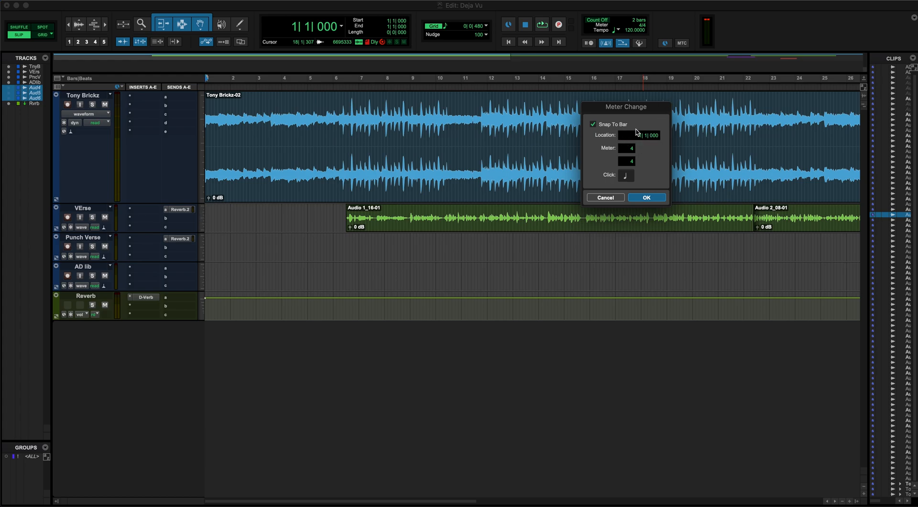
pyautogui.click(617, 198)
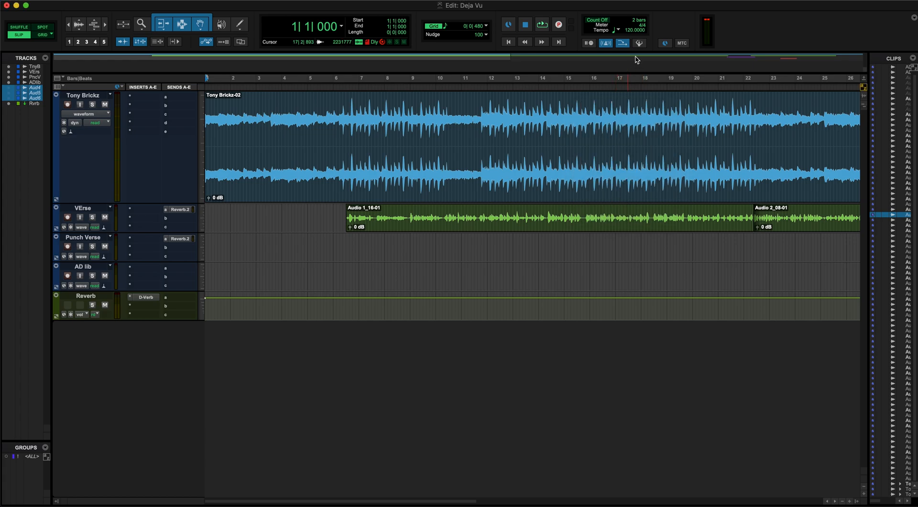
# Examine the Click/Countoff options for click timing, notes, output and countoff bars, and dismiss them without changes
pyautogui.doubleClick(636, 22)
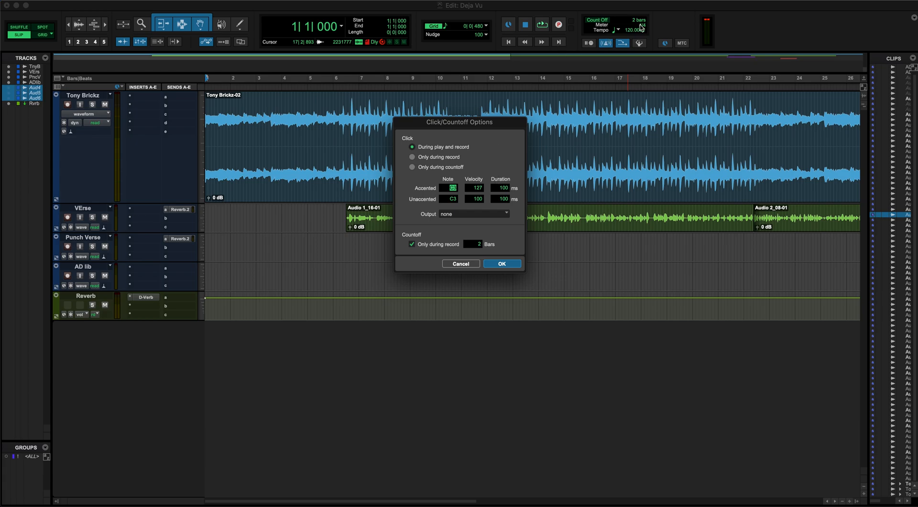
pyautogui.click(476, 264)
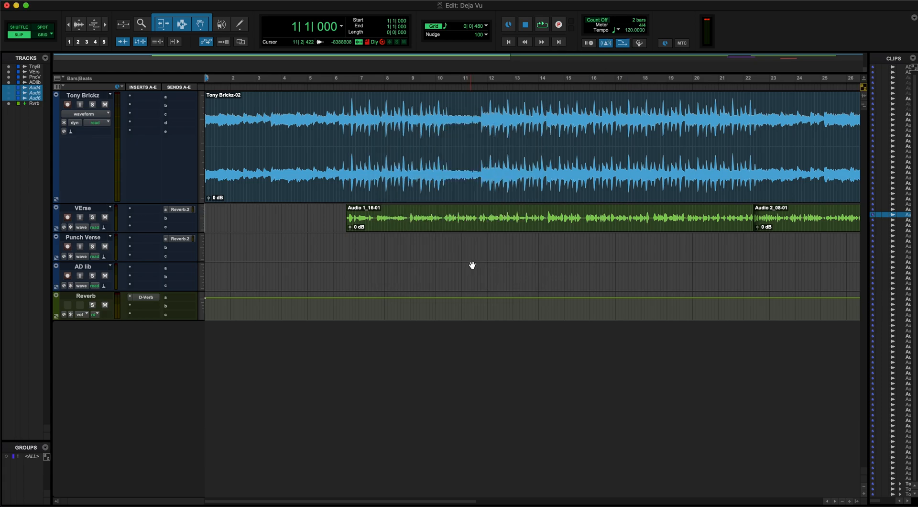
pyautogui.doubleClick(606, 43)
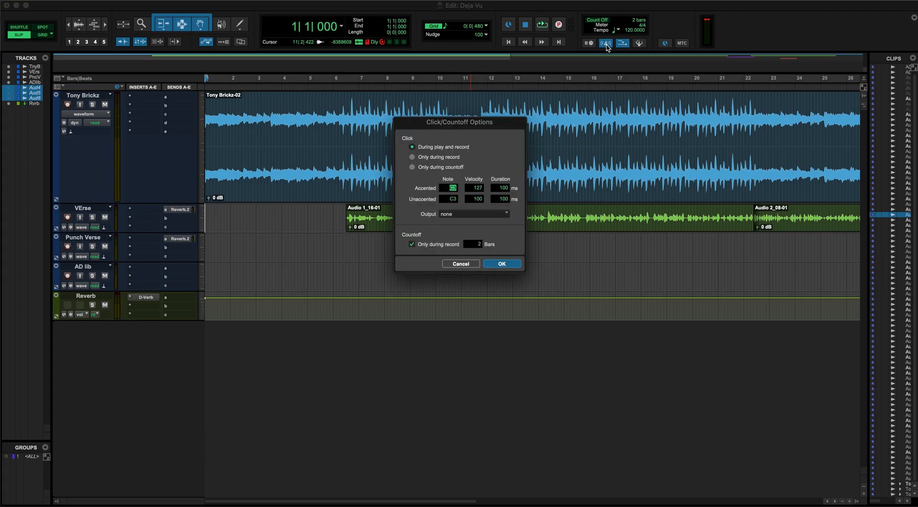
pyautogui.click(476, 264)
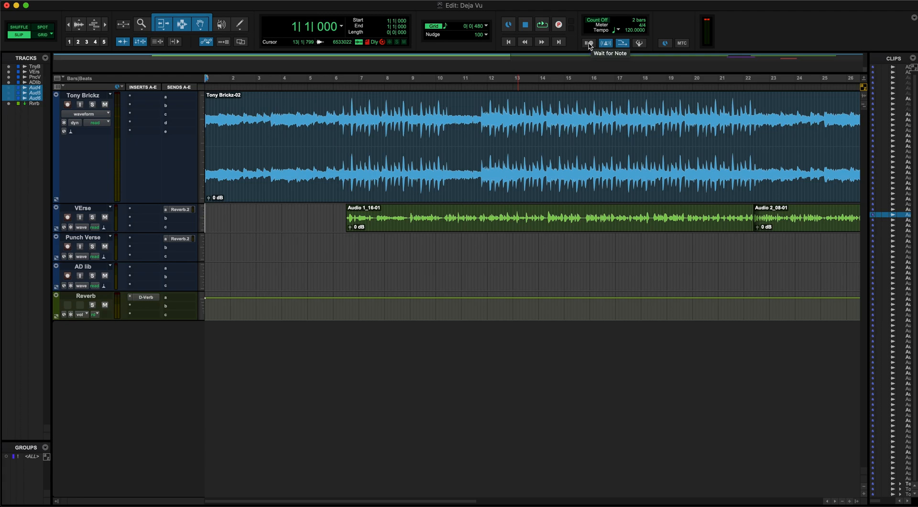
# Turn the Conductor track back on for the session tempo
pyautogui.click(636, 46)
pyautogui.moveTo(629, 32)
pyautogui.mouseDown()
pyautogui.moveTo(631, 42)
pyautogui.moveTo(628, 33)
pyautogui.mouseUp()
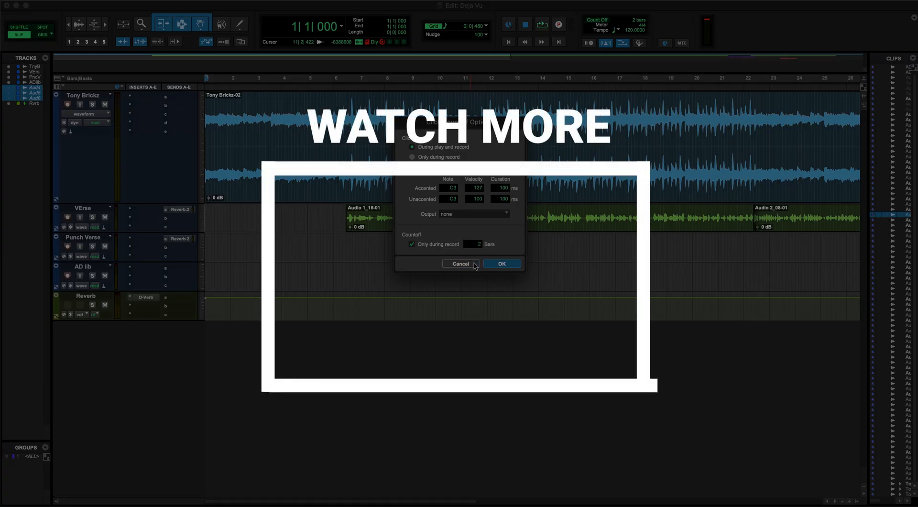
pyautogui.click(495, 262)
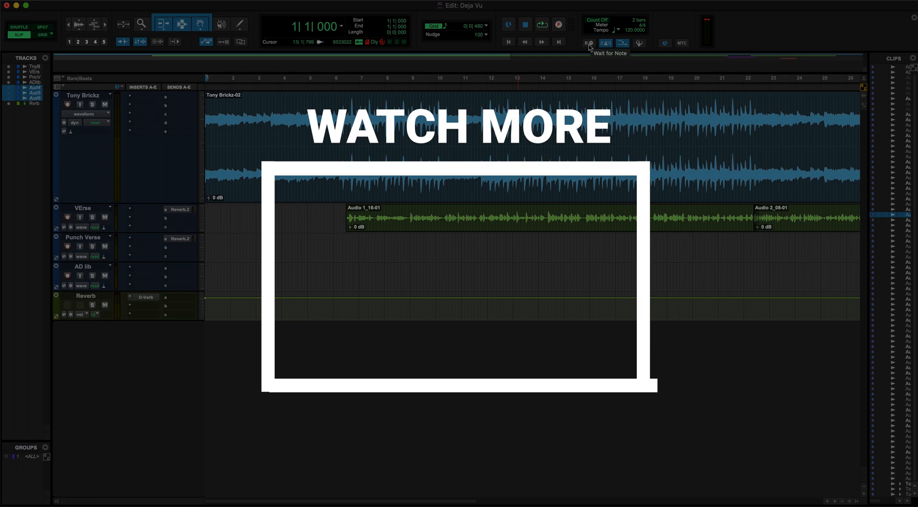
pyautogui.click(643, 44)
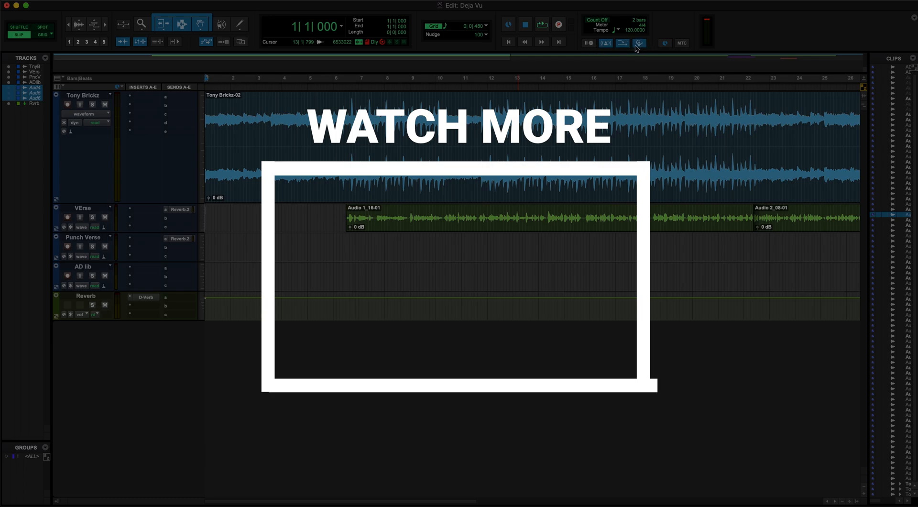